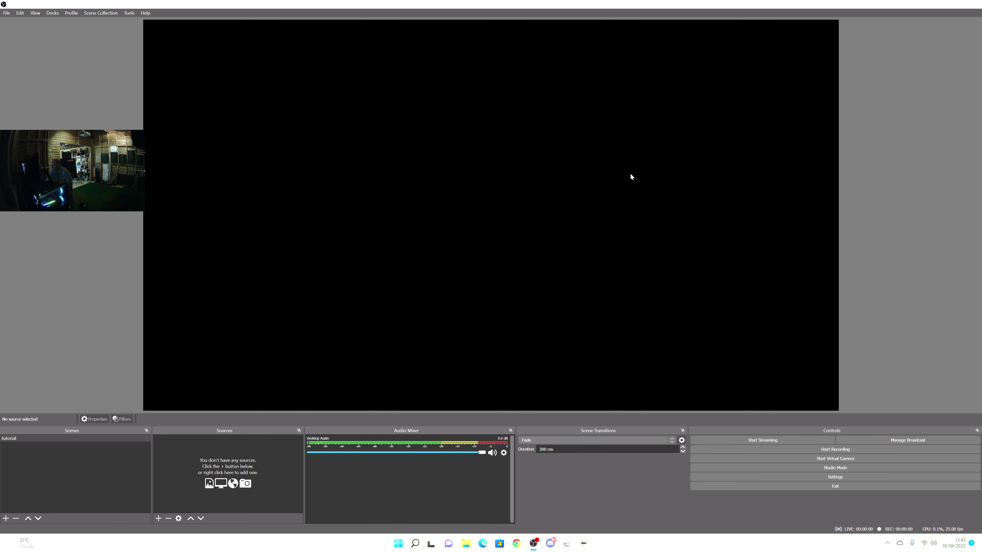
Go to the #2021-ryder-cup channel in Discord, then join the SGT Lobby 1 voice channel.
{"action": "left_click", "coordinate": [549, 544]}
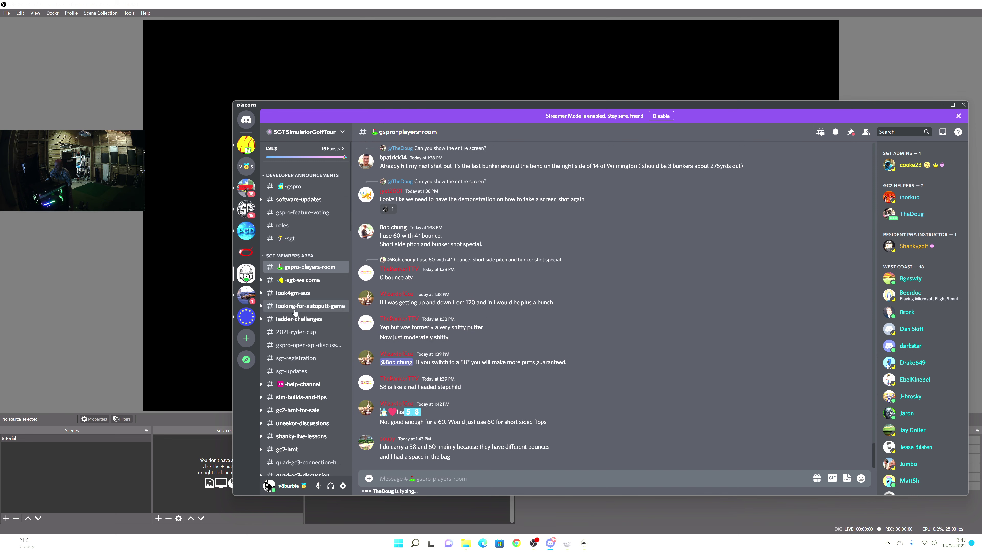
{"action": "scroll", "coordinate": [304, 310], "scroll_direction": "down", "scroll_amount": 4}
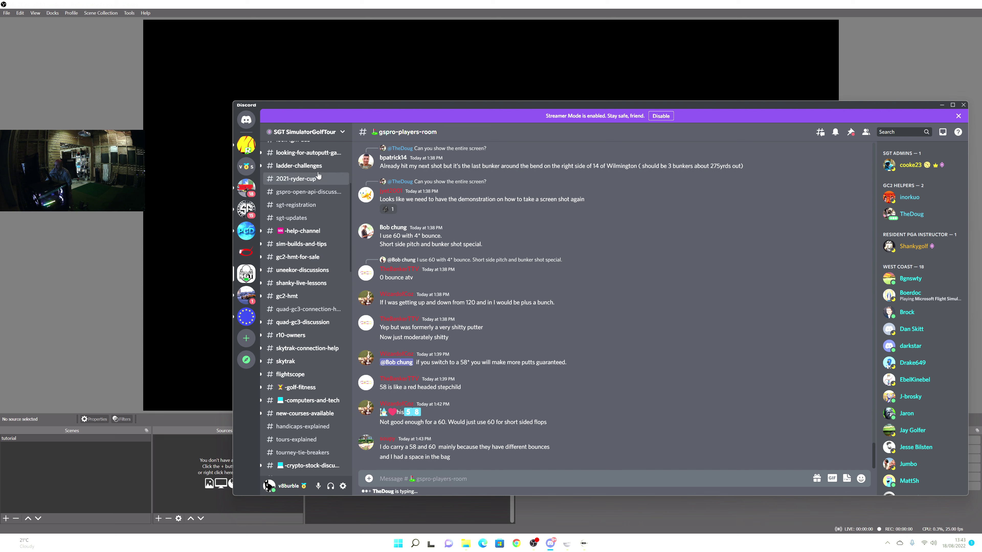
{"action": "left_click", "coordinate": [306, 184]}
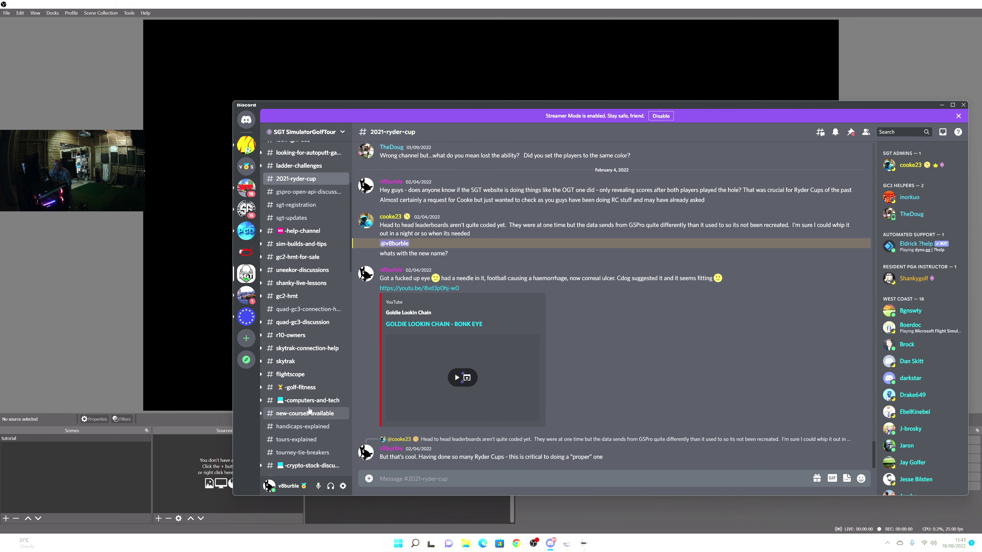
{"action": "scroll", "coordinate": [309, 409], "scroll_direction": "down", "scroll_amount": 3}
{"action": "scroll", "coordinate": [310, 410], "scroll_direction": "down", "scroll_amount": 5}
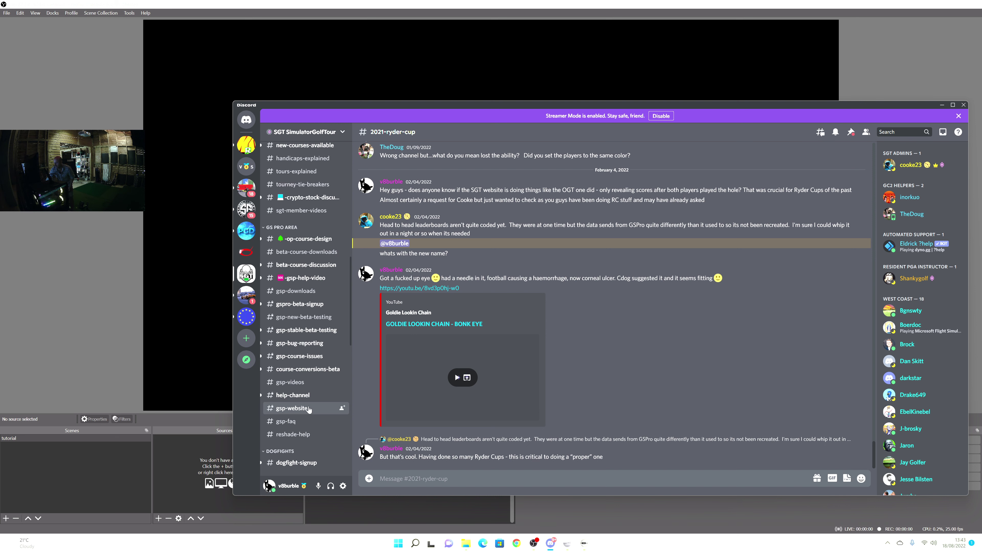
{"action": "scroll", "coordinate": [309, 409], "scroll_direction": "down", "scroll_amount": 3}
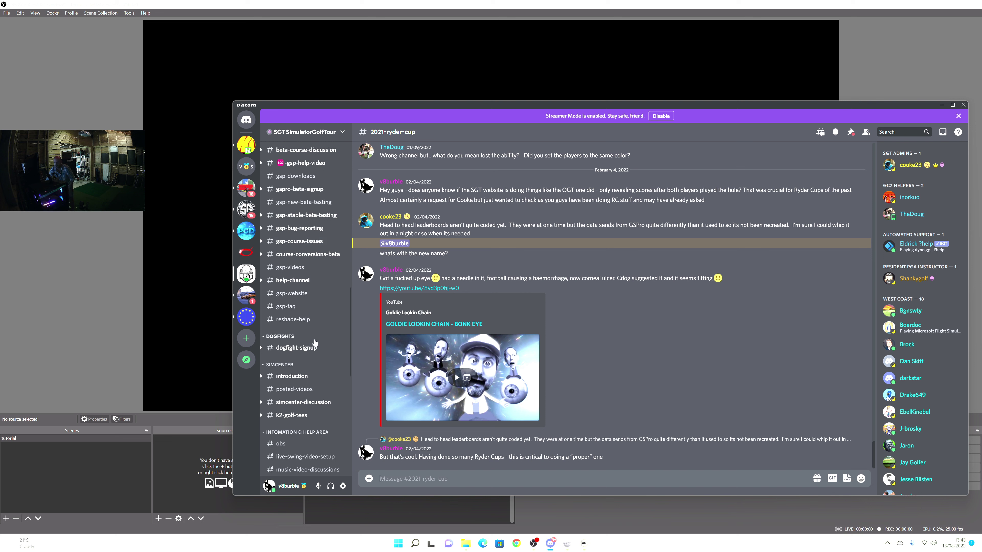
{"action": "scroll", "coordinate": [309, 420], "scroll_direction": "down", "scroll_amount": 5}
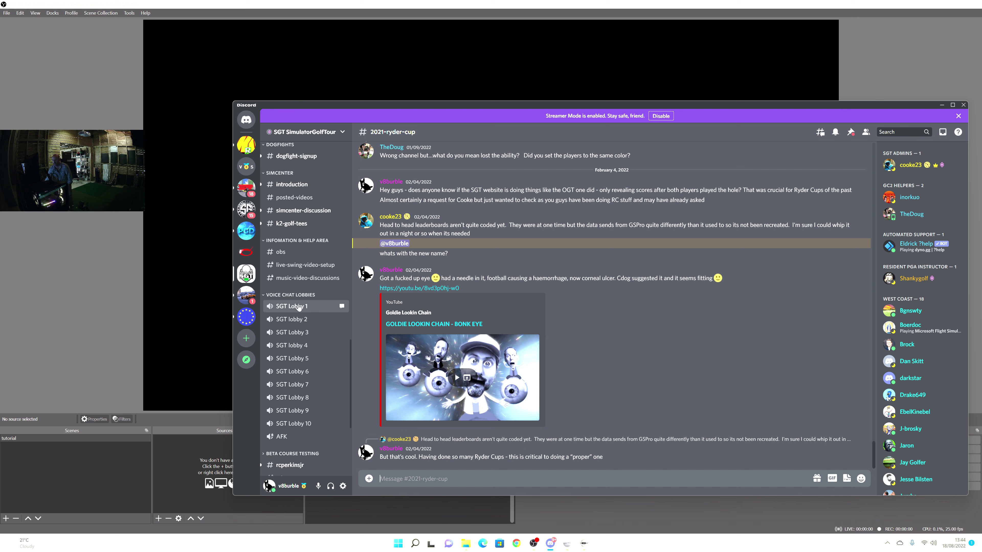
{"action": "left_click", "coordinate": [298, 306]}
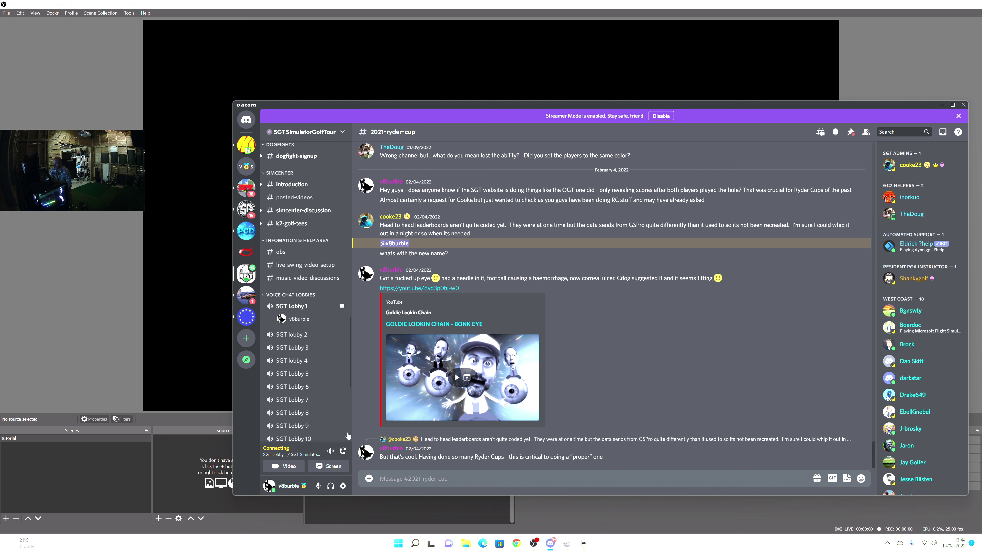
Set Discord's Voice & Video input device to Microphone (2- BRIO 4K Stream Edition).
{"action": "left_click", "coordinate": [343, 486]}
{"action": "left_click", "coordinate": [469, 350]}
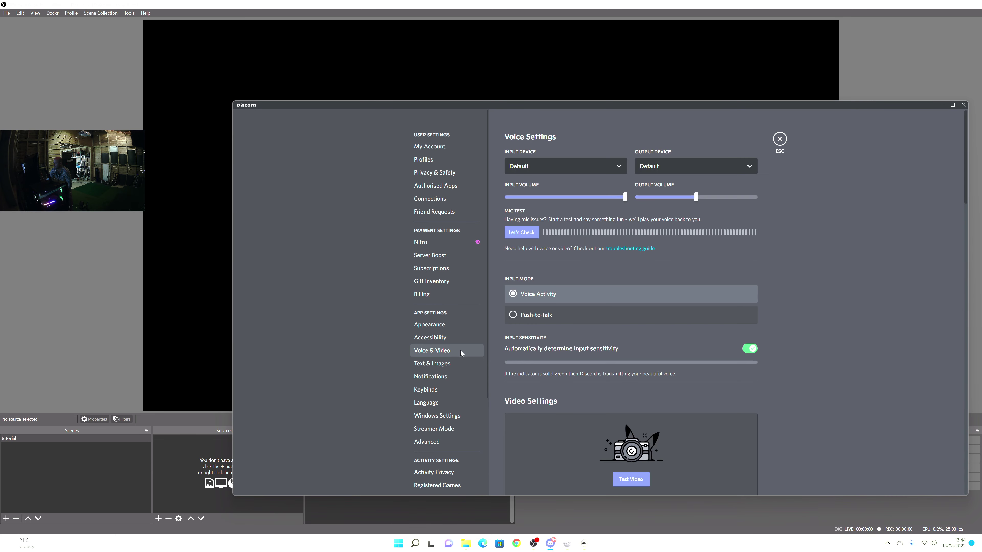
{"action": "left_click", "coordinate": [617, 169]}
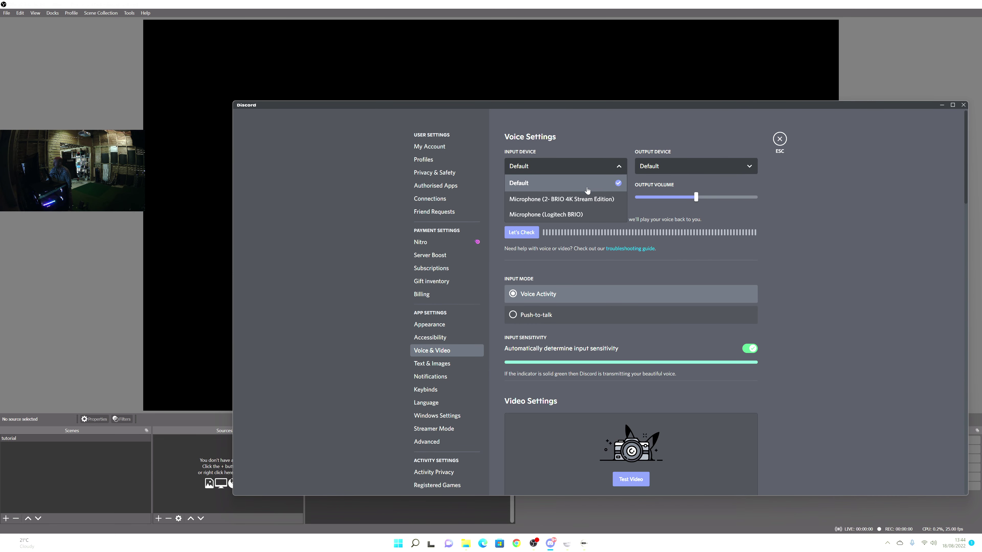
{"action": "left_click", "coordinate": [576, 199]}
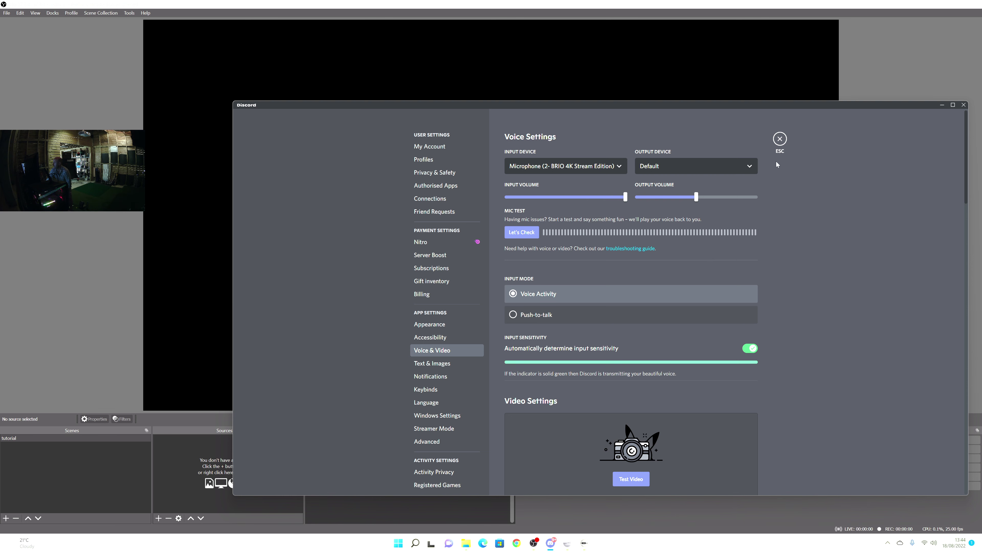
{"action": "left_click", "coordinate": [779, 146]}
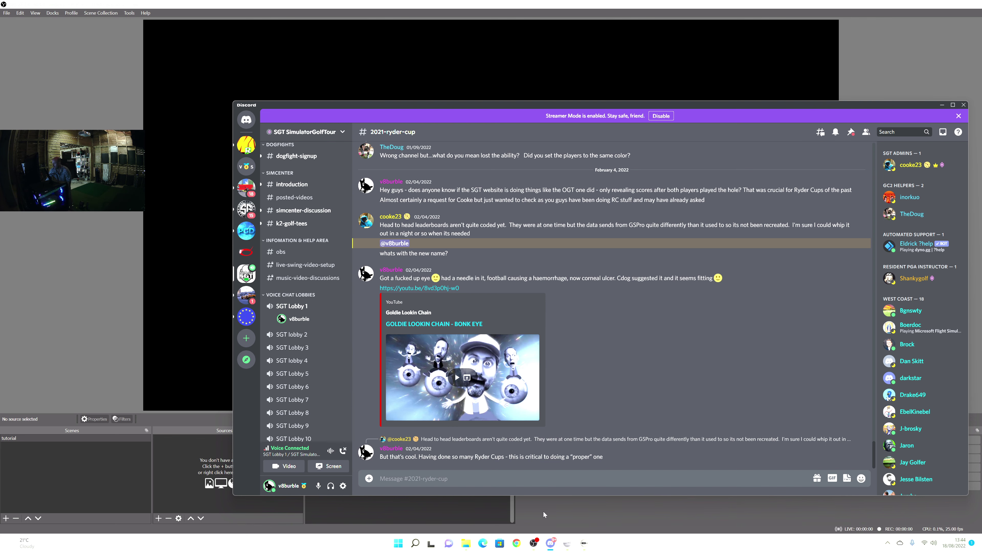
{"action": "left_click", "coordinate": [568, 545]}
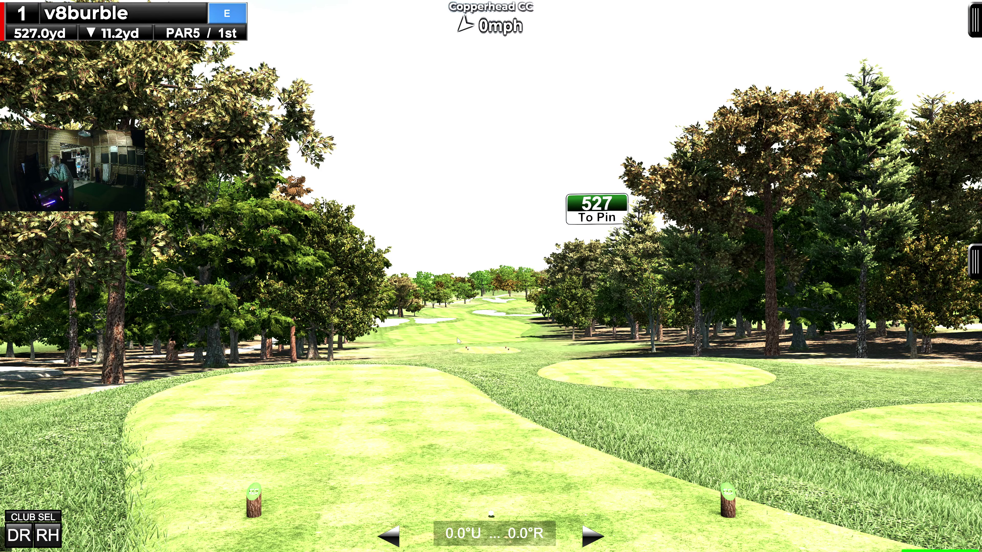
{"action": "key", "text": "alt+Tab"}
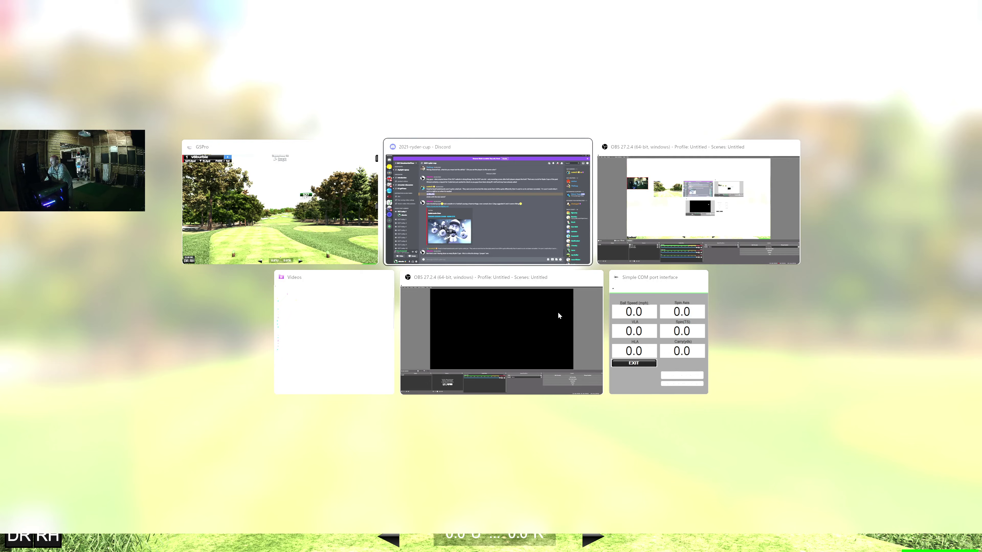
{"action": "key", "text": "Tab"}
{"action": "key", "text": "Tab"}
{"action": "key", "text": "Tab"}
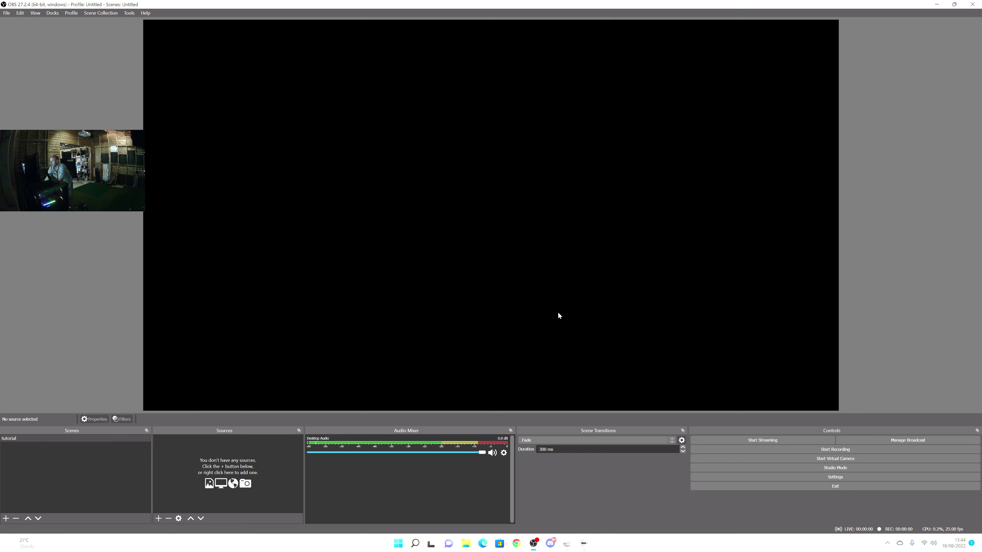
{"action": "key", "text": "alt+Tab"}
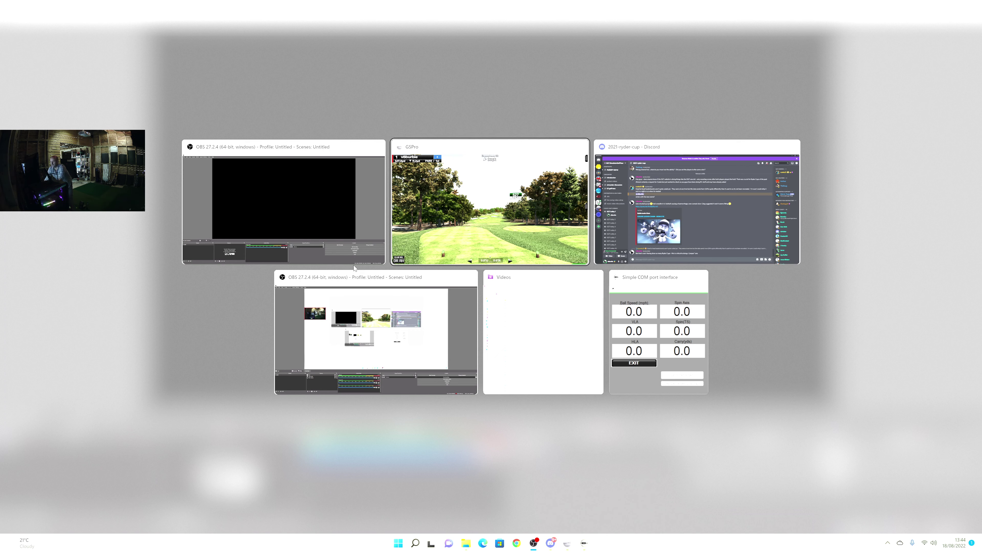
{"action": "key", "text": "Tab"}
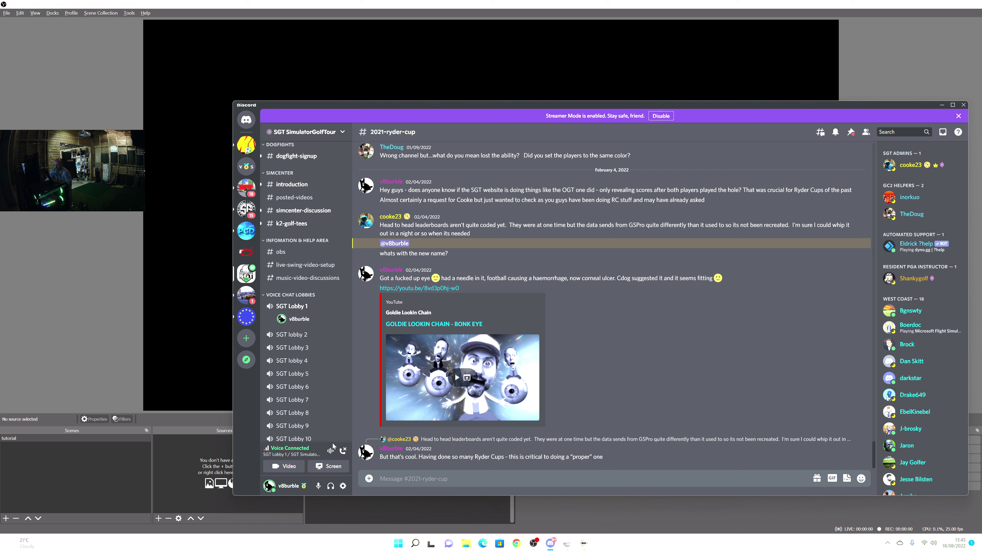
Turn on the webcam video in the SGT Lobby 1 voice connection.
{"action": "left_click", "coordinate": [291, 467]}
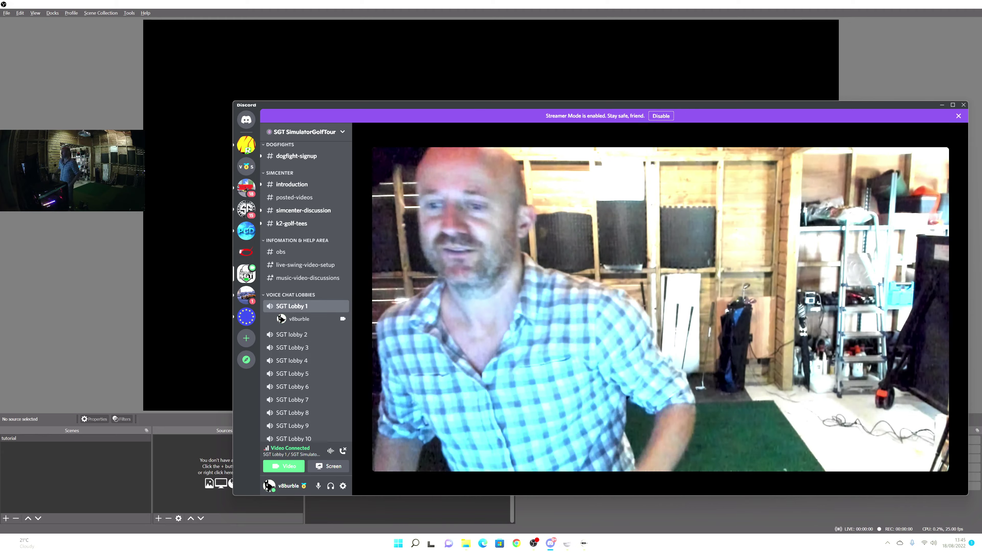
{"action": "mouse_move", "coordinate": [747, 291]}
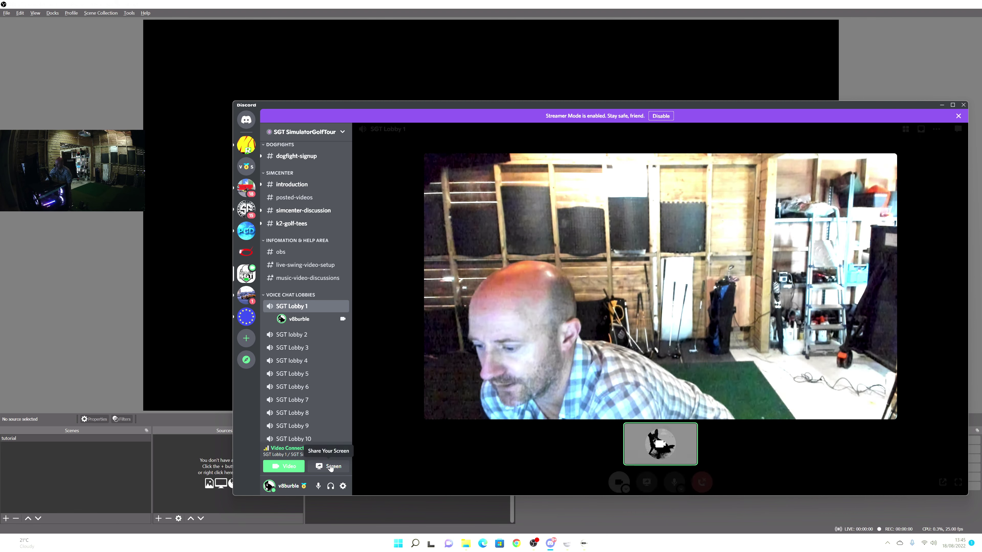
Go Live sharing the GSPro window, then view it in grid beside the webcam.
{"action": "left_click", "coordinate": [324, 467]}
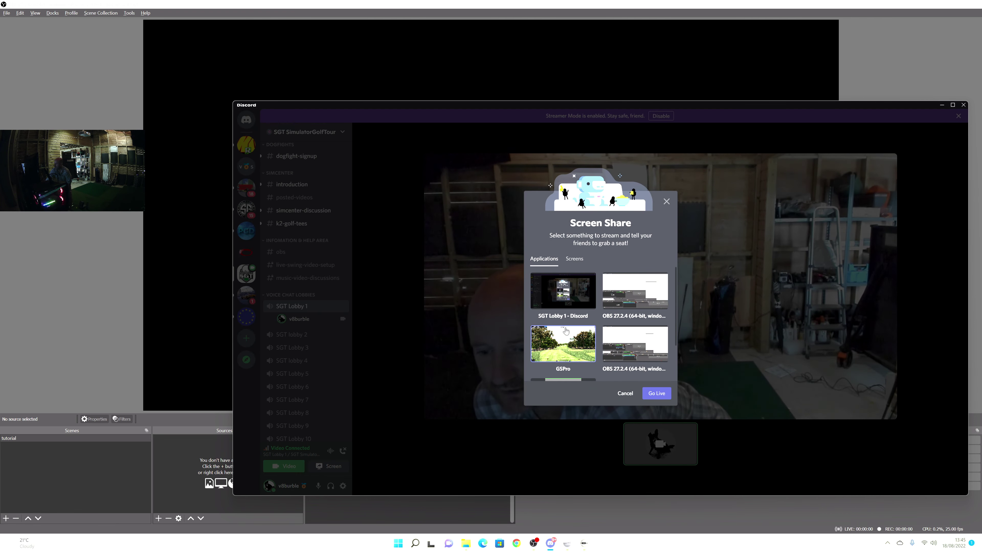
{"action": "left_click", "coordinate": [565, 331]}
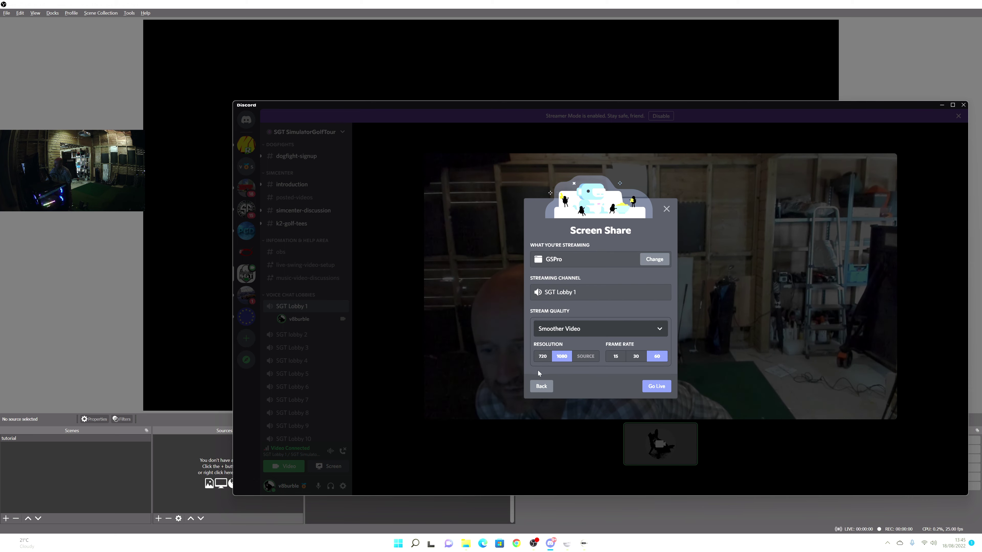
{"action": "left_click", "coordinate": [656, 386]}
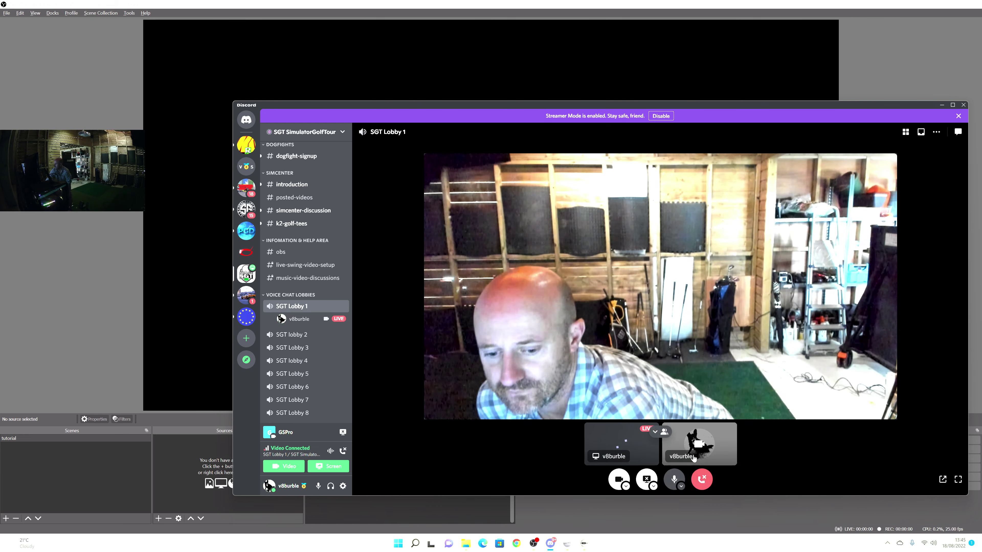
{"action": "left_click", "coordinate": [612, 442]}
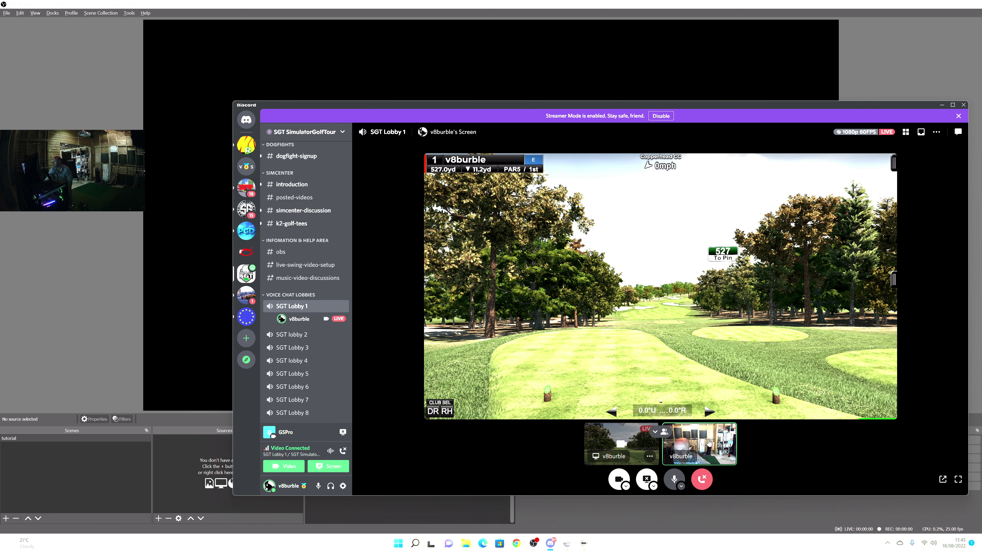
{"action": "left_click", "coordinate": [633, 443]}
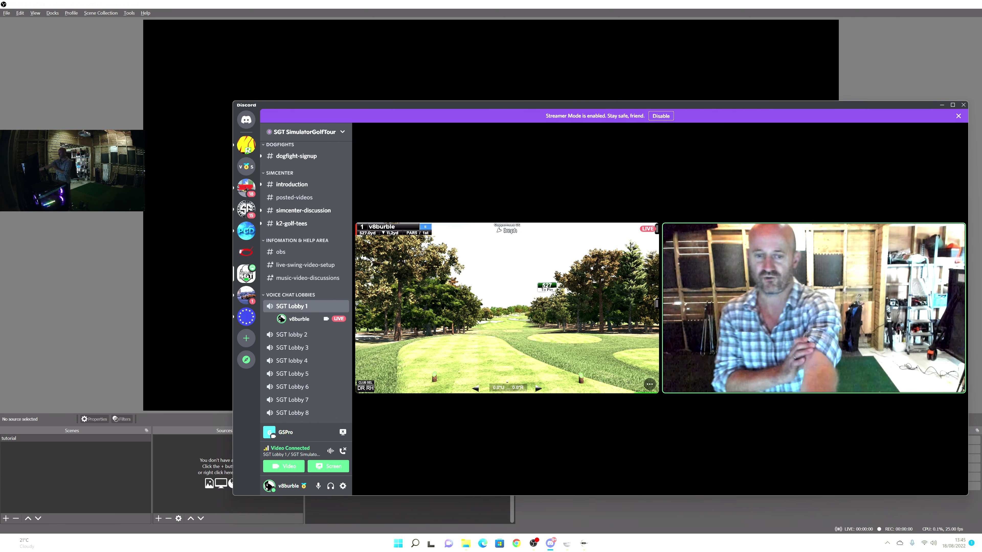
Bring the OBS Studio window in front of Discord.
{"action": "mouse_move", "coordinate": [555, 286]}
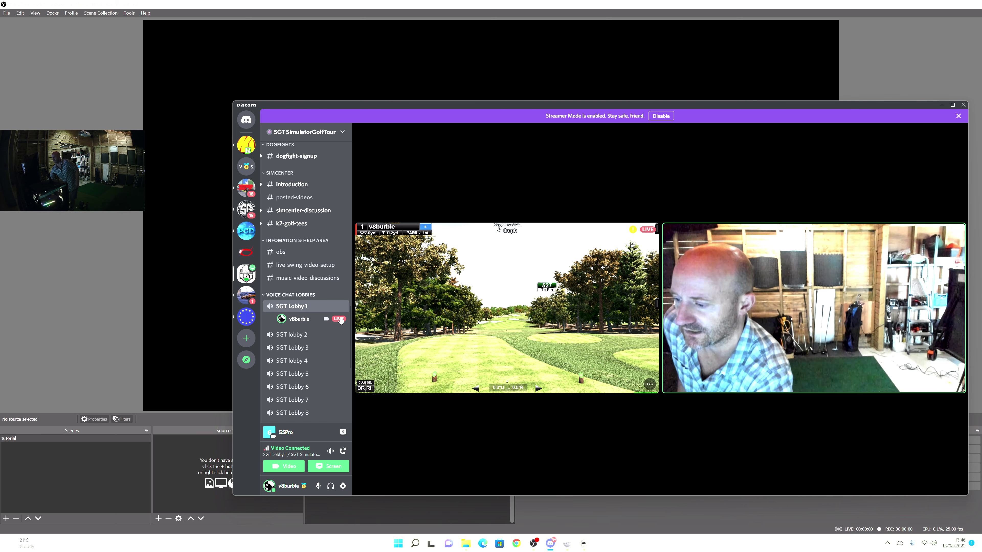
{"action": "left_click", "coordinate": [330, 68]}
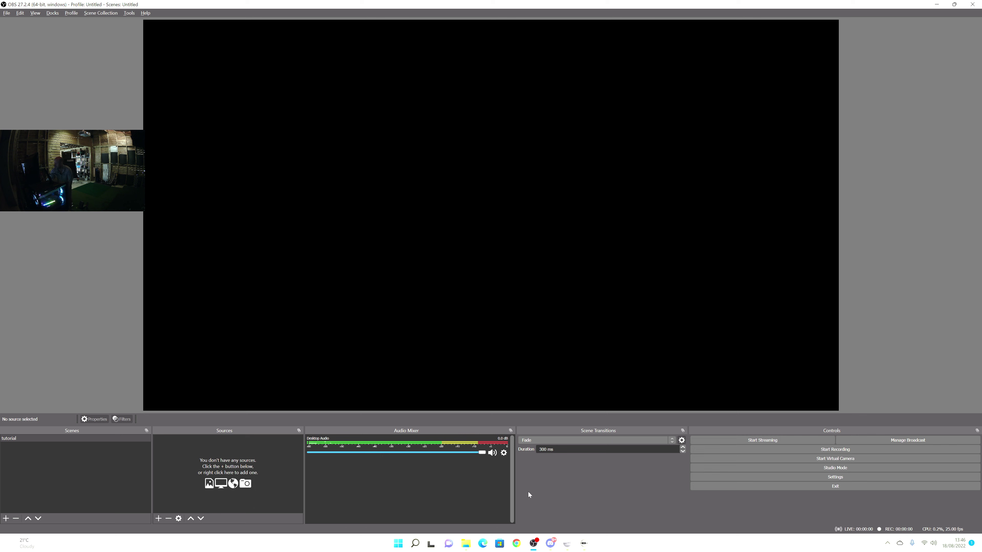
Search Google for 'obs' in a new Chrome tab.
{"action": "left_click", "coordinate": [520, 544]}
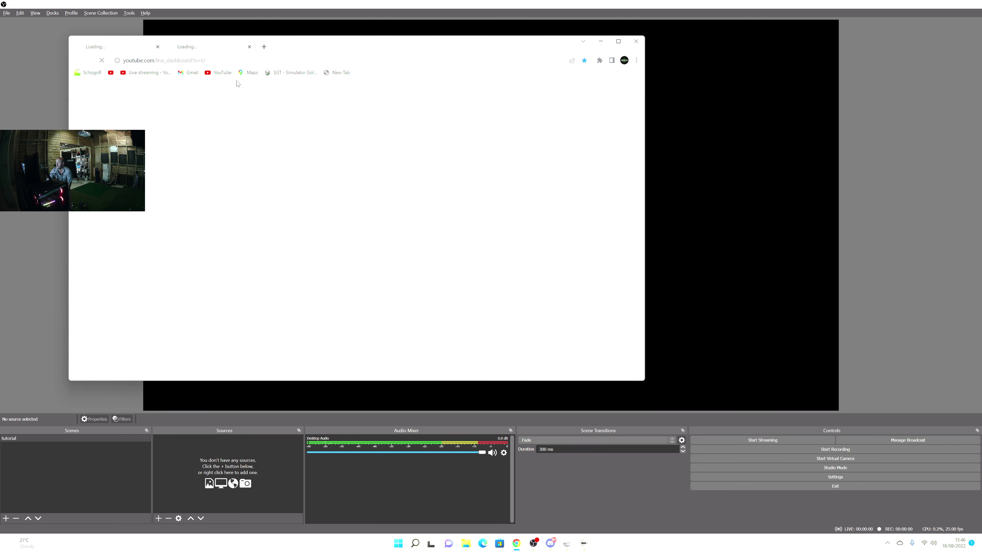
{"action": "left_click", "coordinate": [264, 46]}
{"action": "type", "text": "obs"}
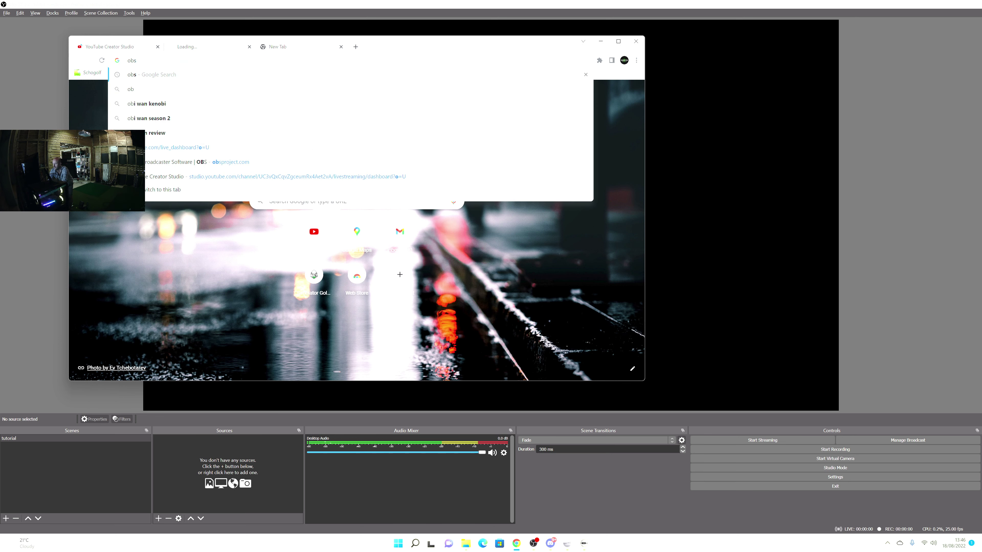
{"action": "key", "text": "Return"}
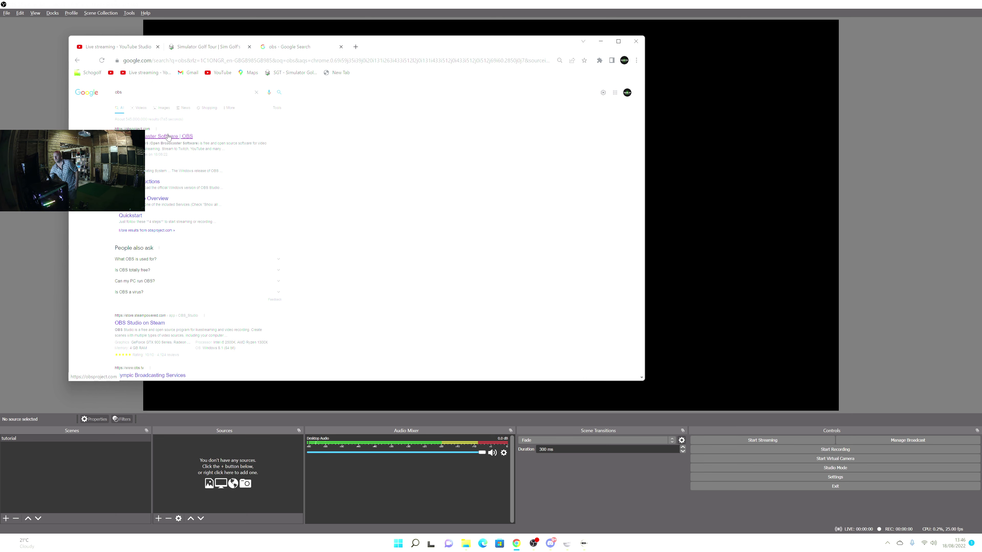
Open the 'Open Broadcaster Software | OBS' homepage, then switch back to OBS Studio.
{"action": "left_click", "coordinate": [165, 138]}
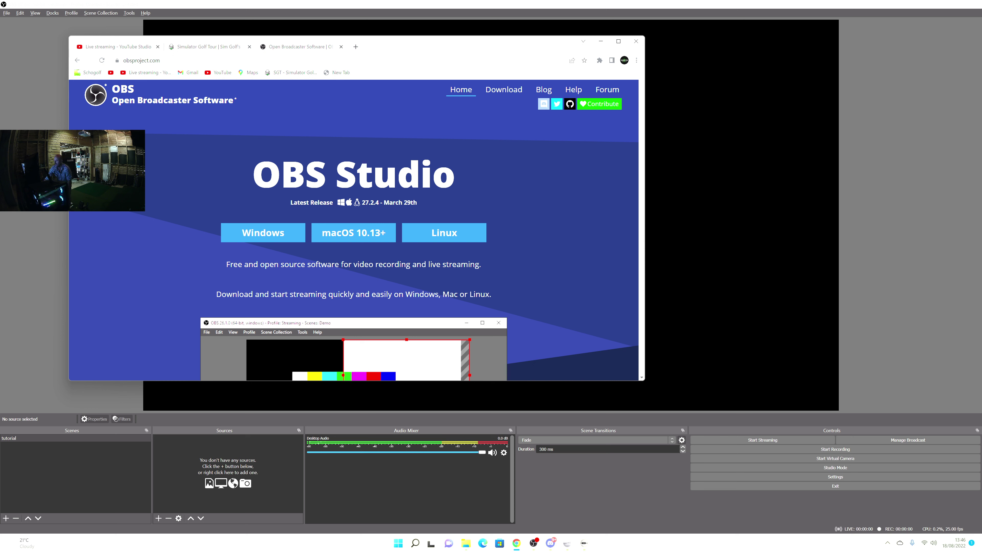
{"action": "left_click", "coordinate": [840, 322]}
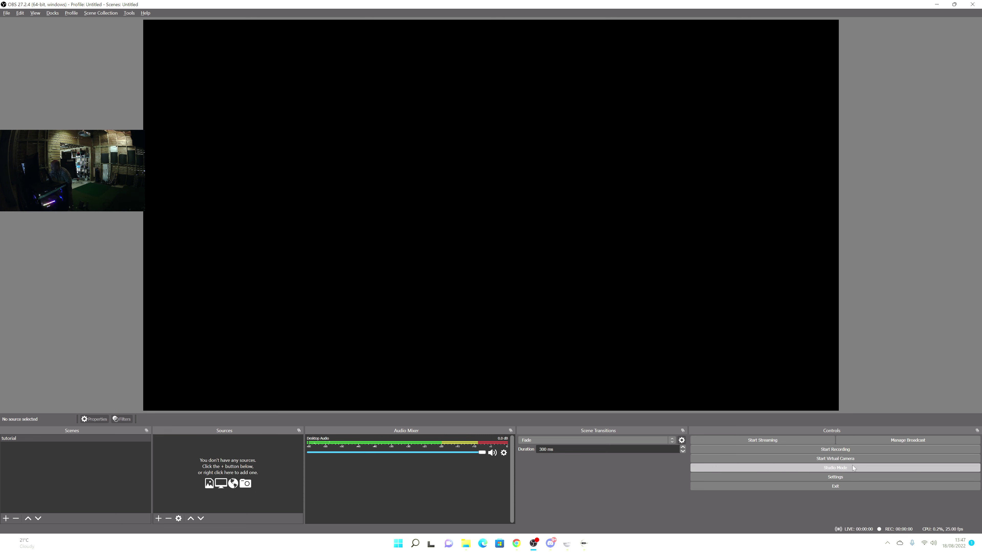
{"action": "left_click", "coordinate": [841, 477]}
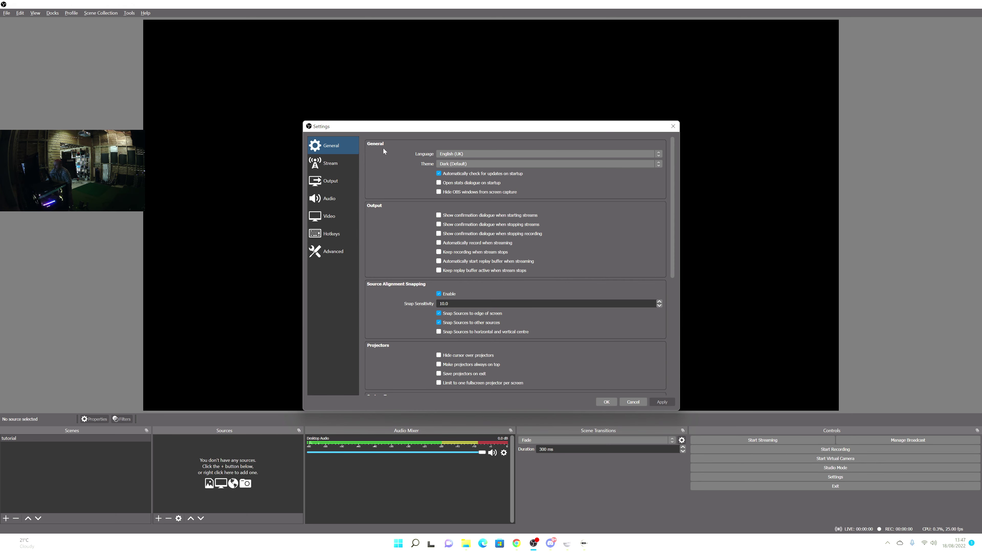
{"action": "left_click", "coordinate": [328, 165]}
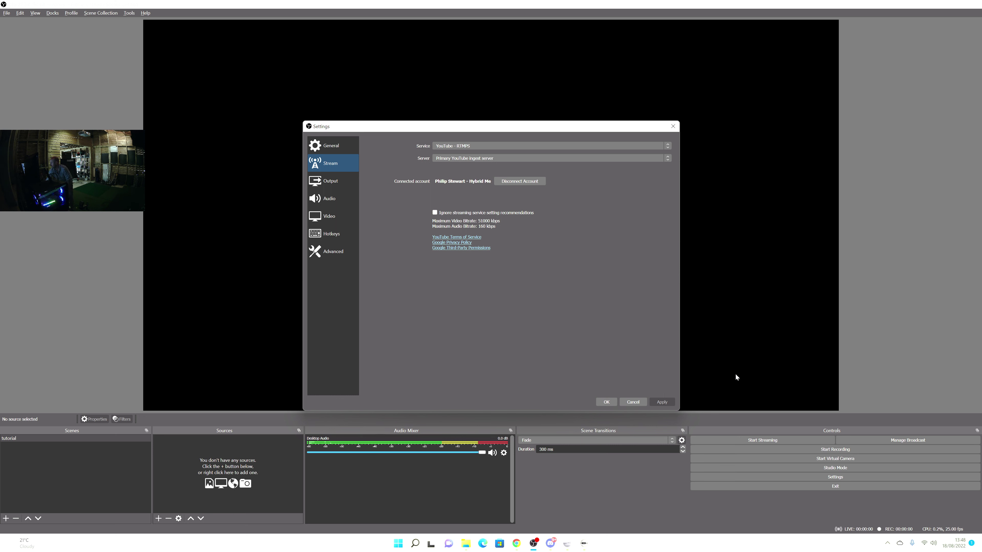
{"action": "left_click", "coordinate": [331, 186]}
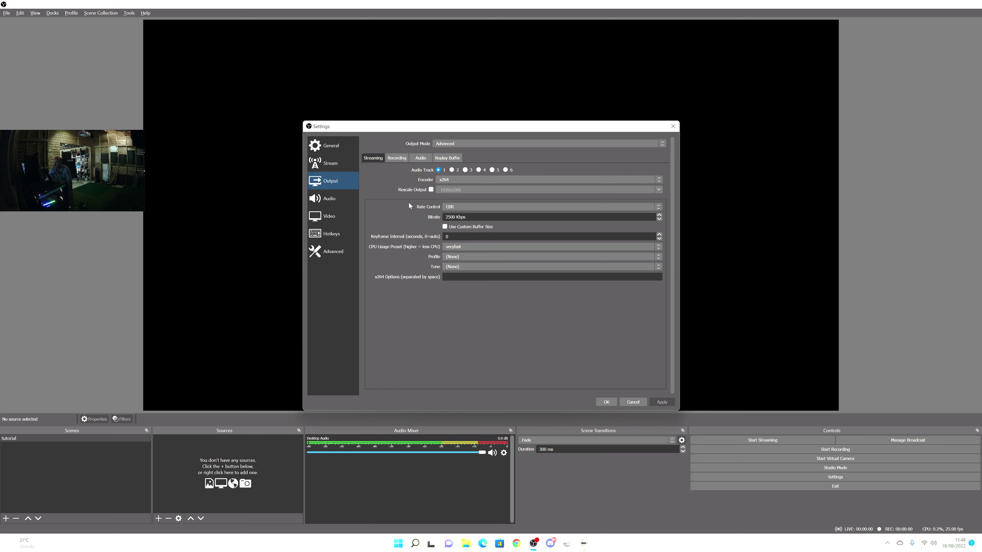
{"action": "left_click", "coordinate": [339, 201]}
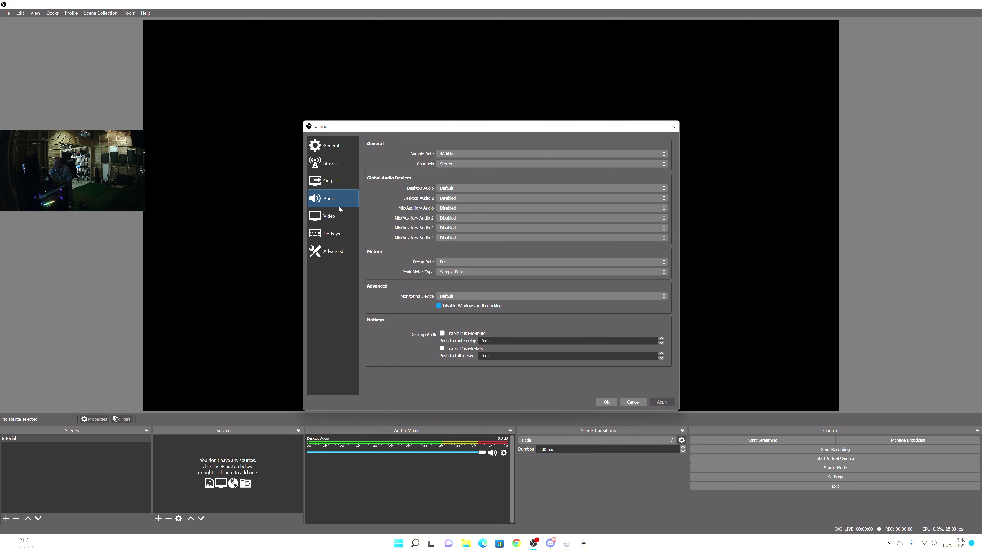
{"action": "left_click", "coordinate": [340, 215]}
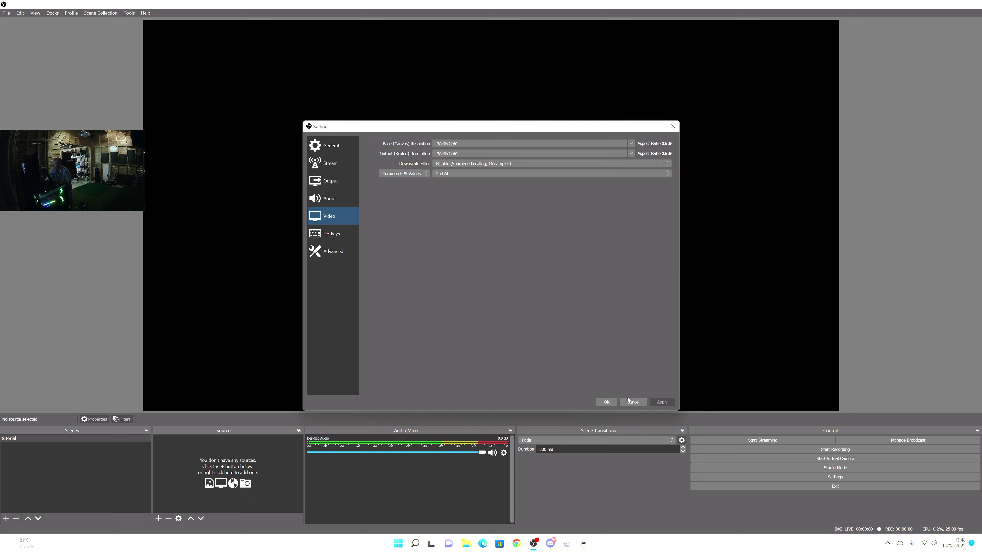
{"action": "left_click", "coordinate": [607, 402]}
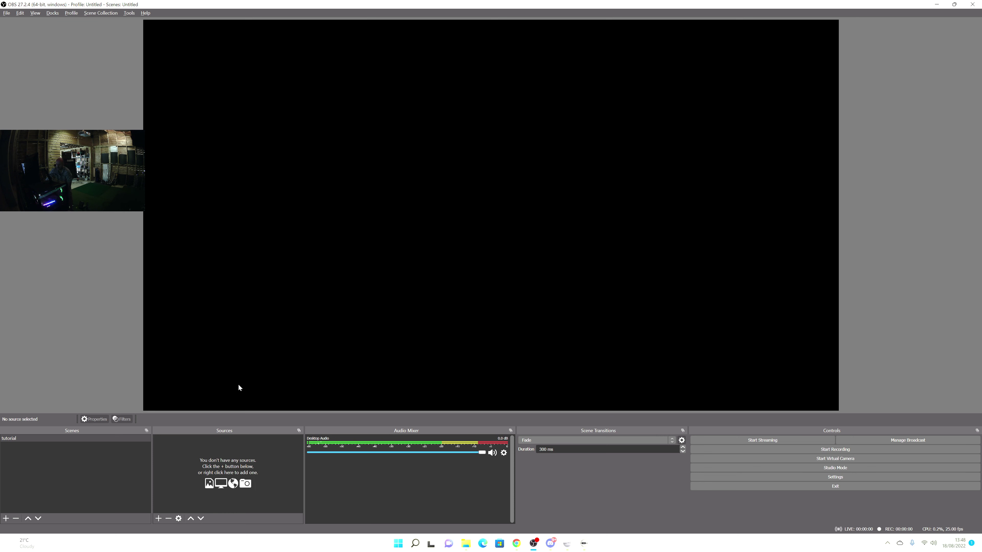